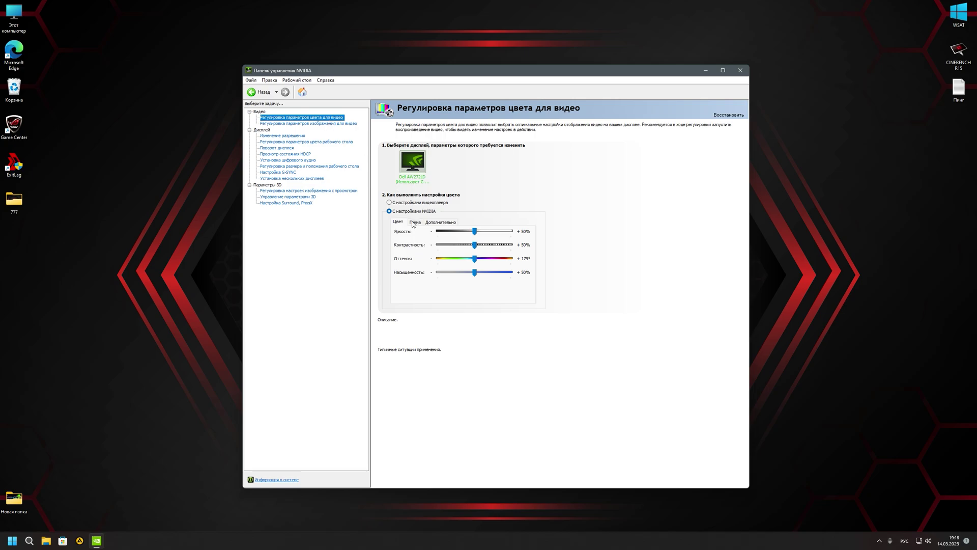
# Step: Inspect the advanced dynamic range option for video colour and the RTX super resolution quality levels in the video image settings
pyautogui.moveTo(405, 216)
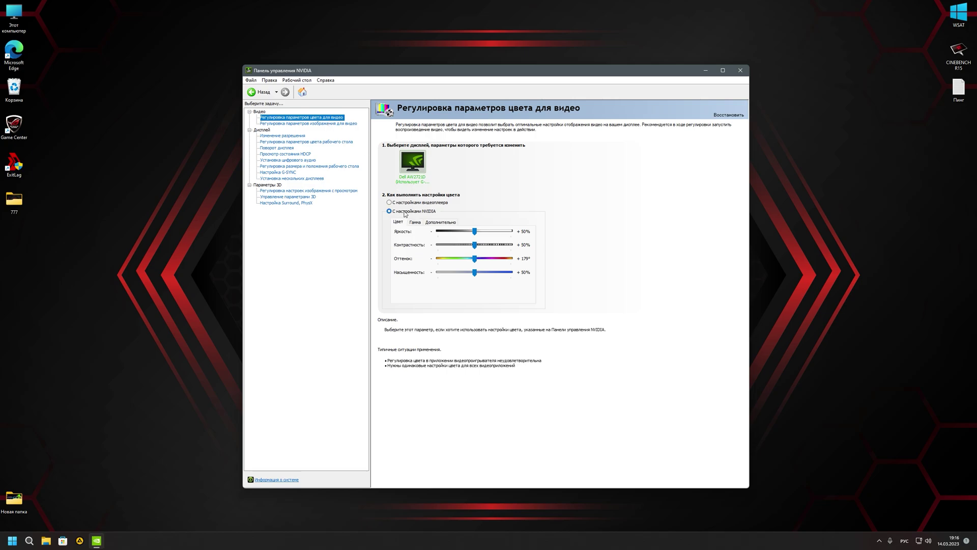
pyautogui.click(440, 223)
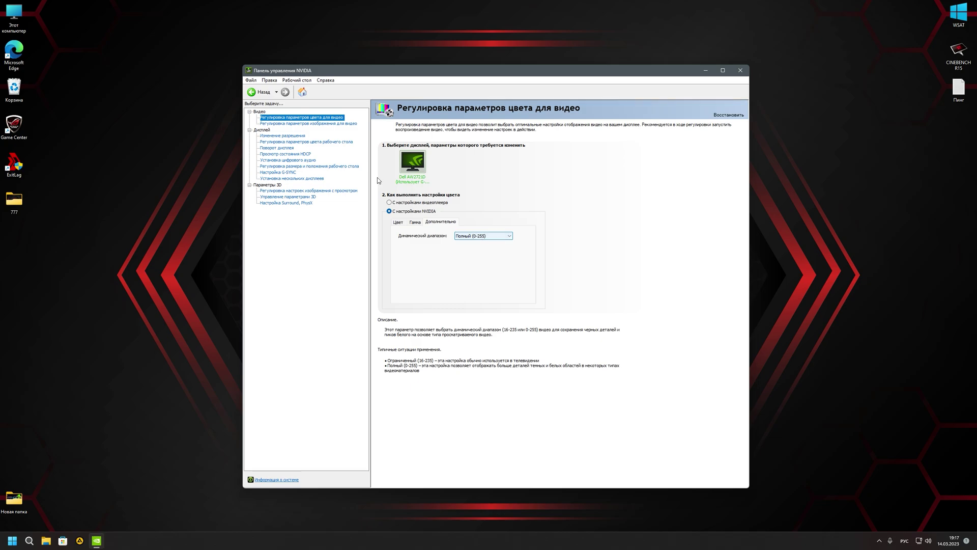
pyautogui.click(335, 124)
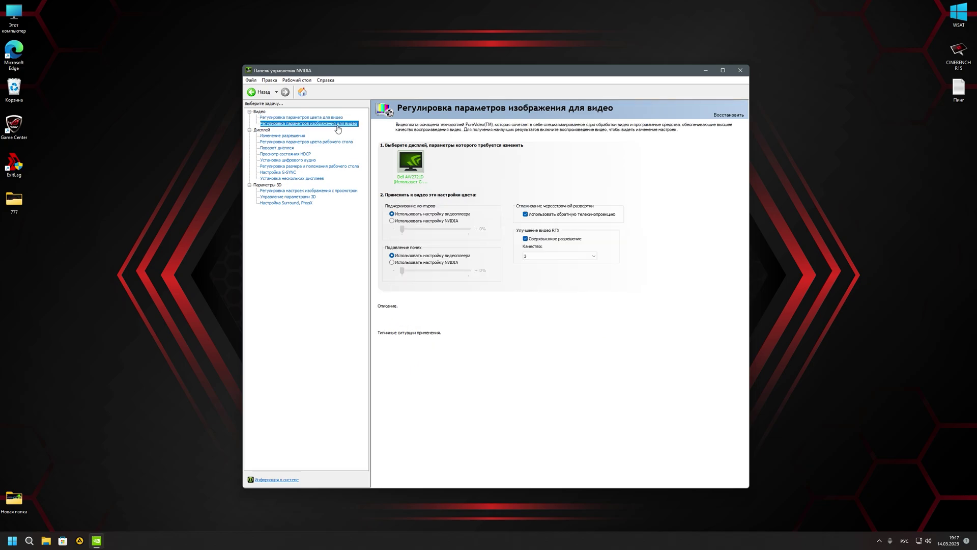
pyautogui.moveTo(559, 257)
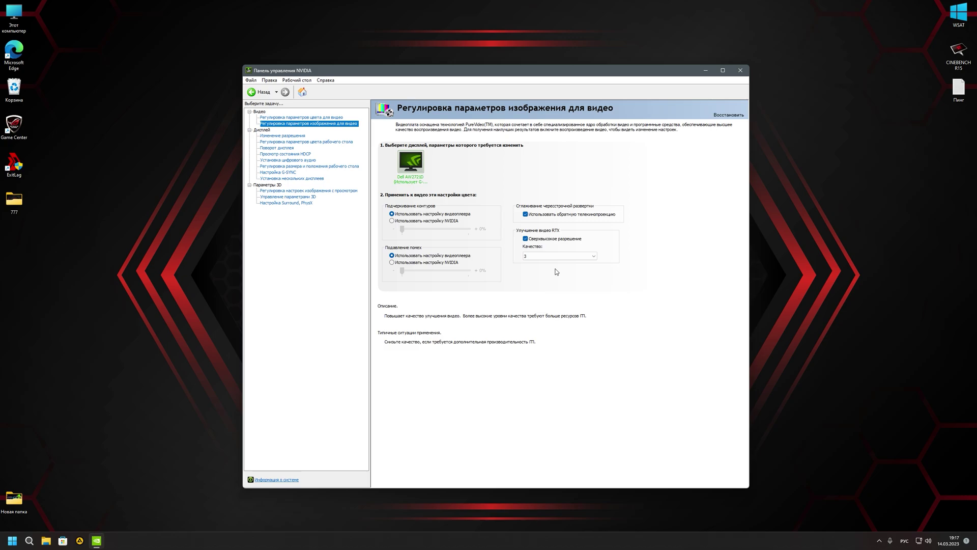
pyautogui.click(558, 257)
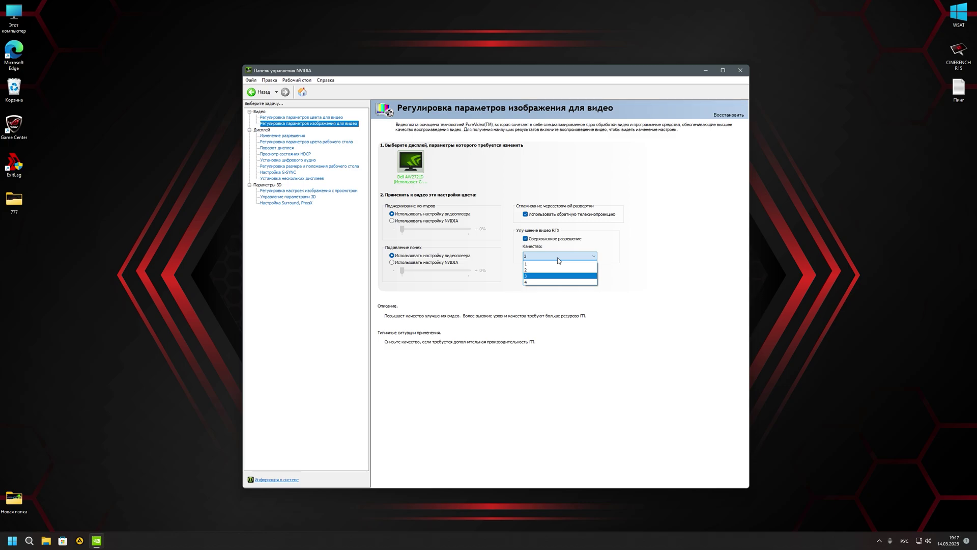
pyautogui.click(558, 257)
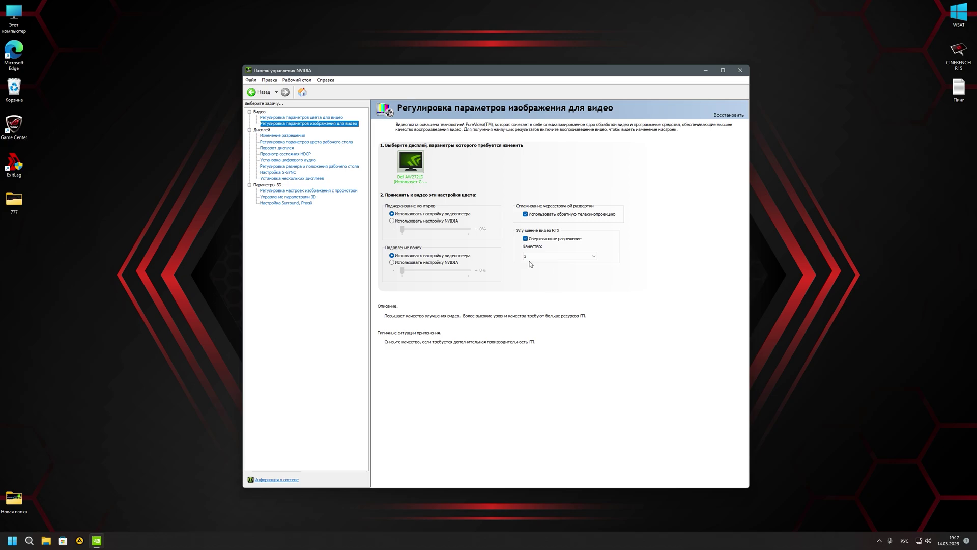
# Step: On the resolution page, use the NVIDIA colour settings with 12 bpc output colour depth and full output dynamic range, and apply them
pyautogui.click(299, 137)
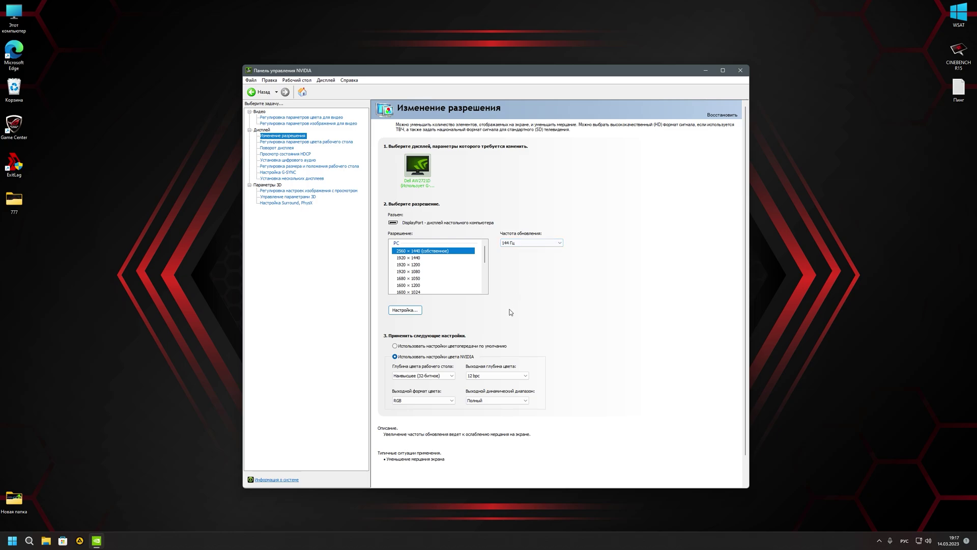
pyautogui.click(447, 357)
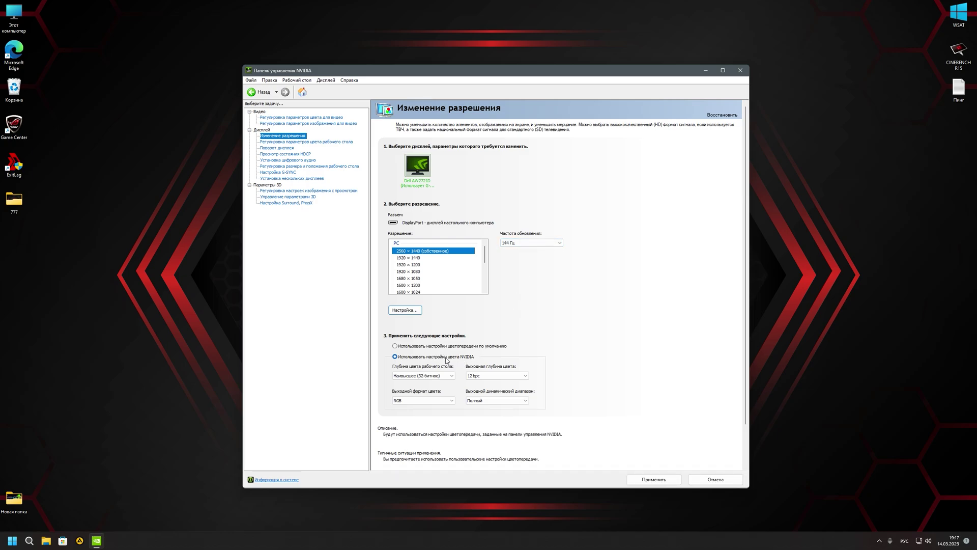
pyautogui.click(489, 376)
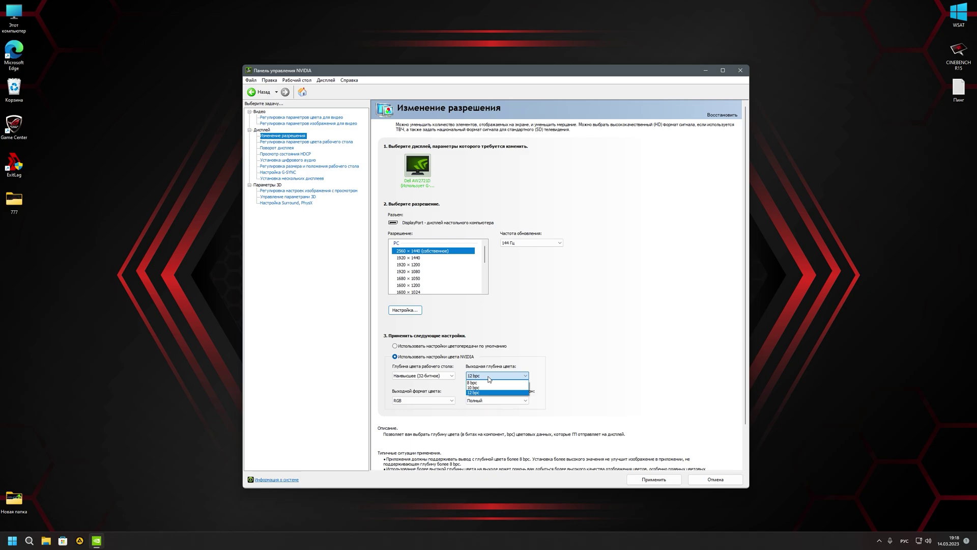
pyautogui.click(490, 378)
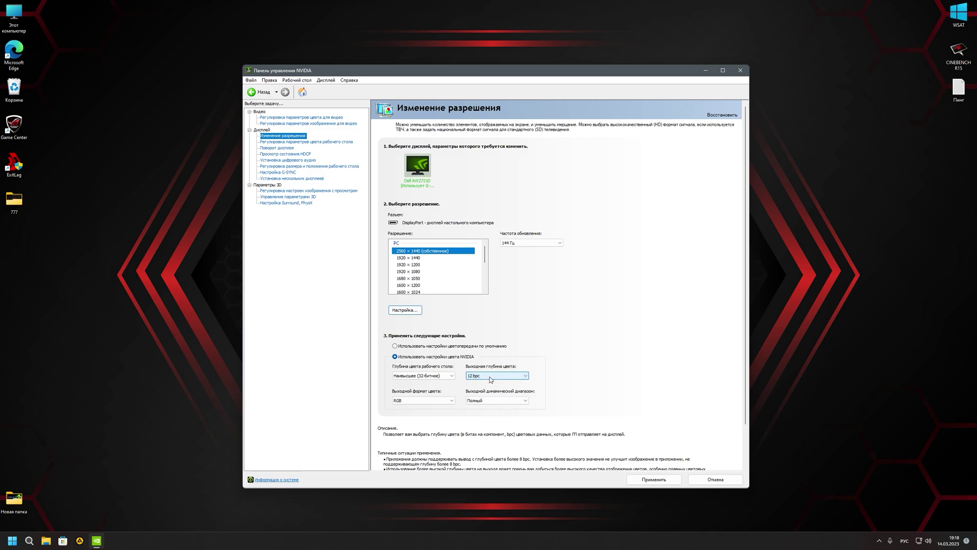
pyautogui.click(501, 401)
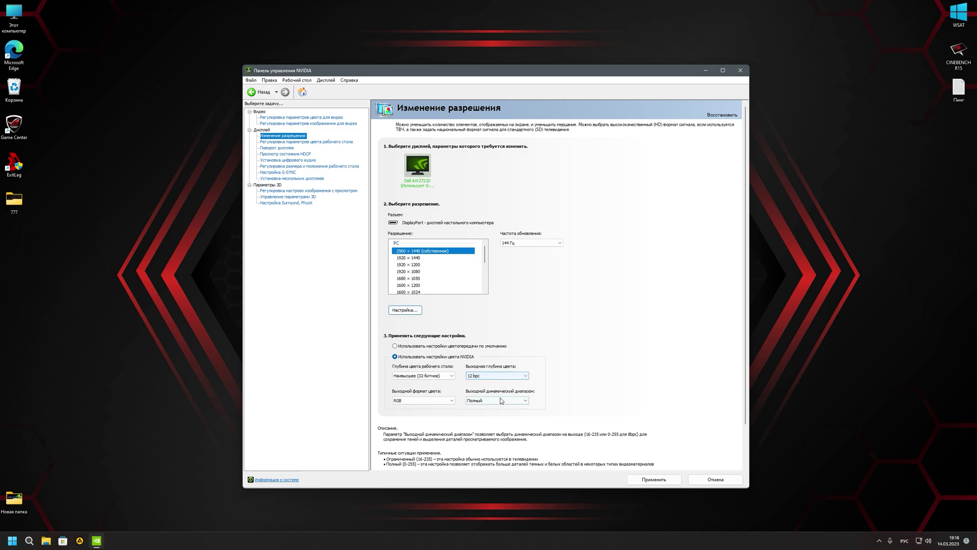
pyautogui.click(502, 402)
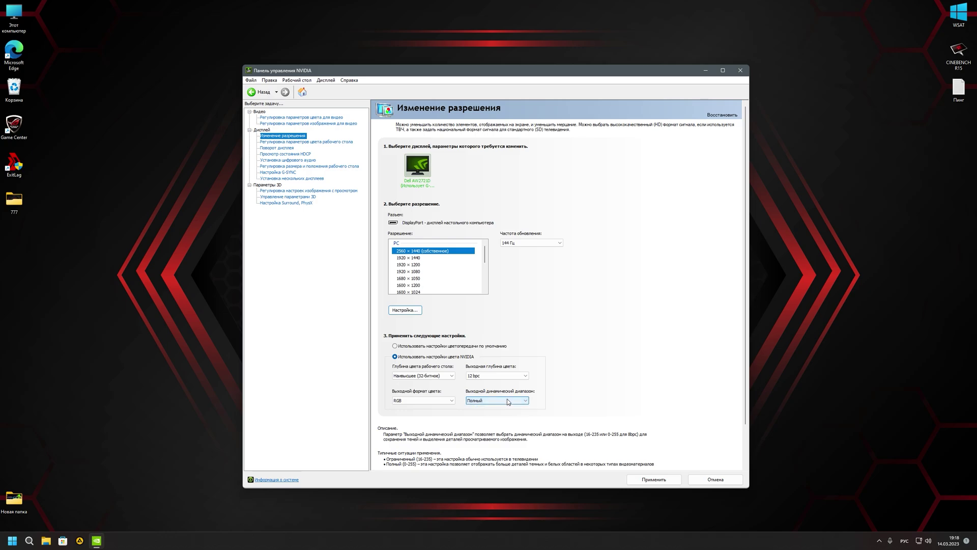
pyautogui.click(661, 484)
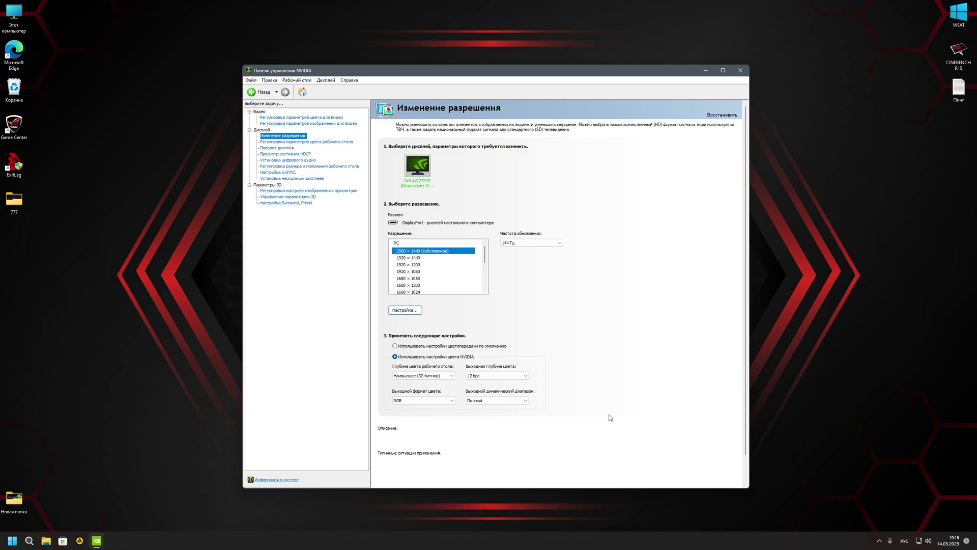
# Step: Compare the Performance and Quality ends of the custom 3D image preference in the image settings preview
pyautogui.click(274, 186)
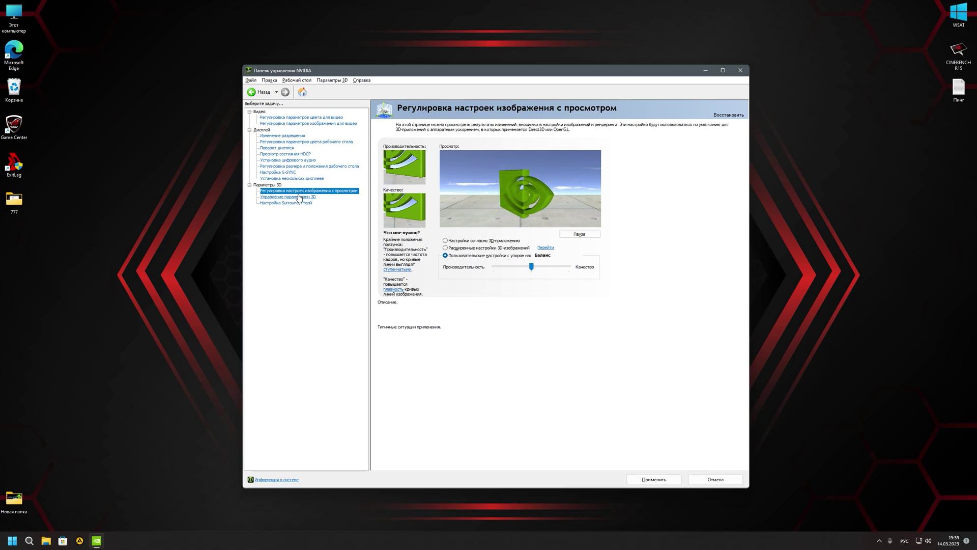
pyautogui.click(491, 266)
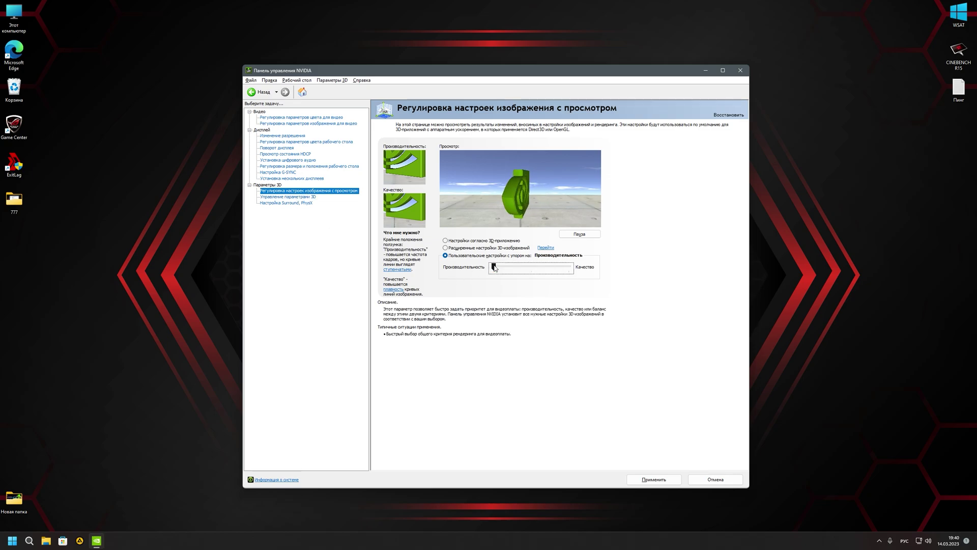
pyautogui.click(566, 270)
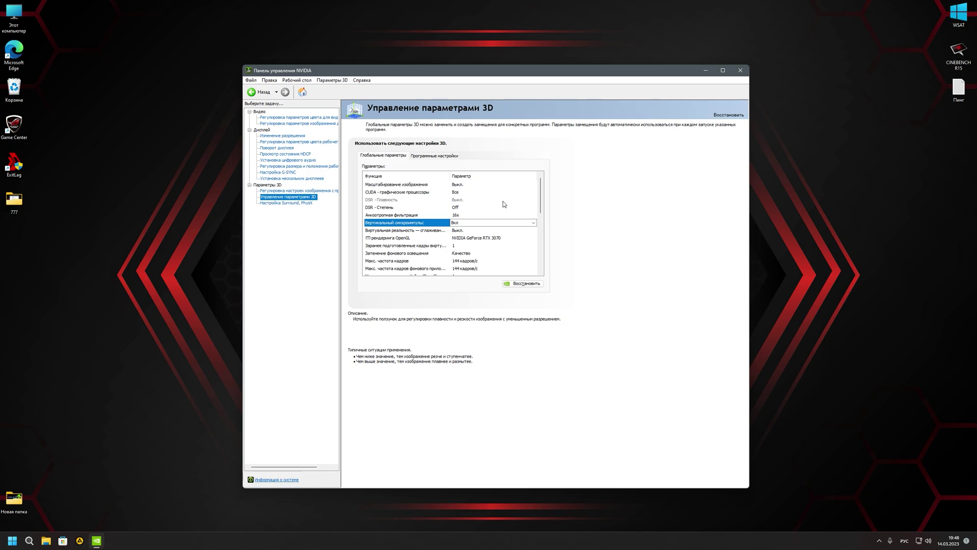
# Step: Examine the anisotropic filtering entry and the available vertical sync modes in the global 3D settings
pyautogui.moveTo(443, 225)
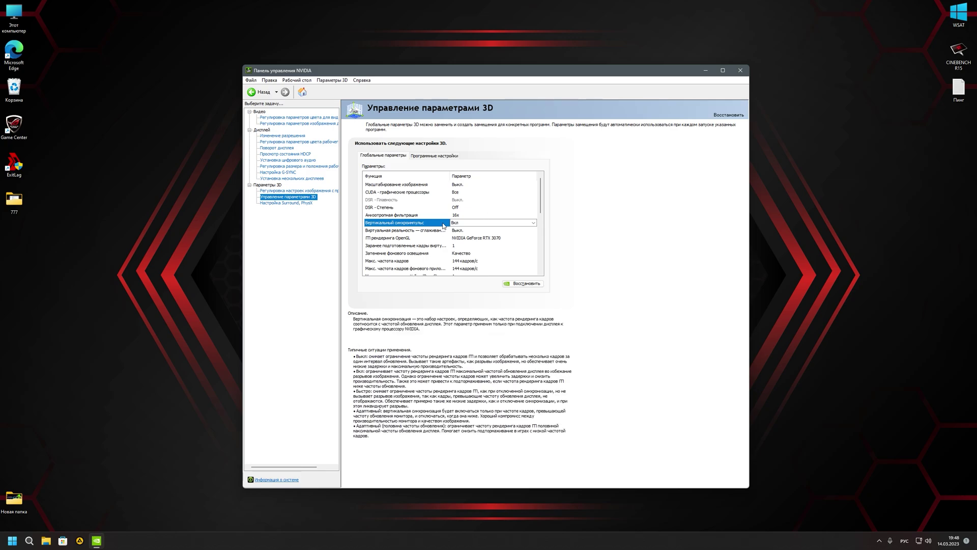
pyautogui.click(444, 216)
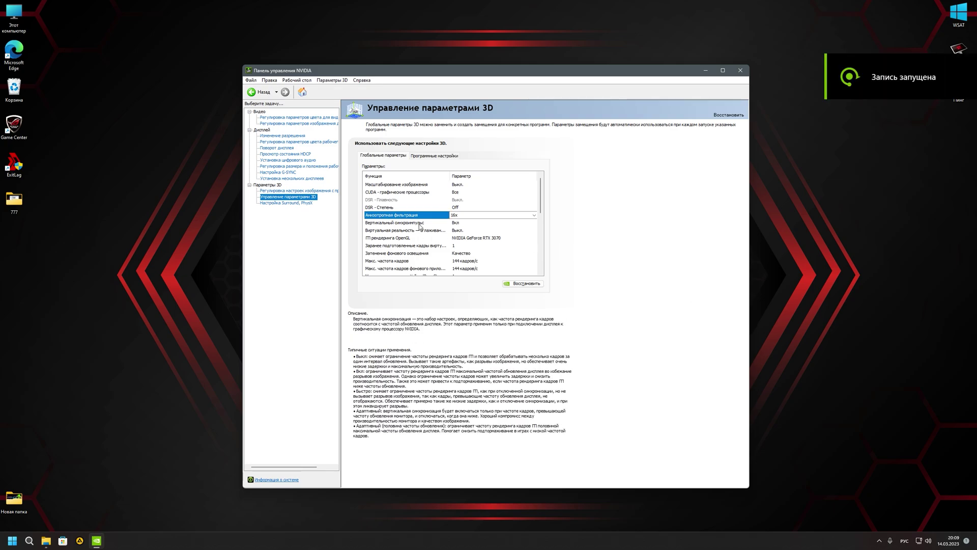
pyautogui.click(463, 224)
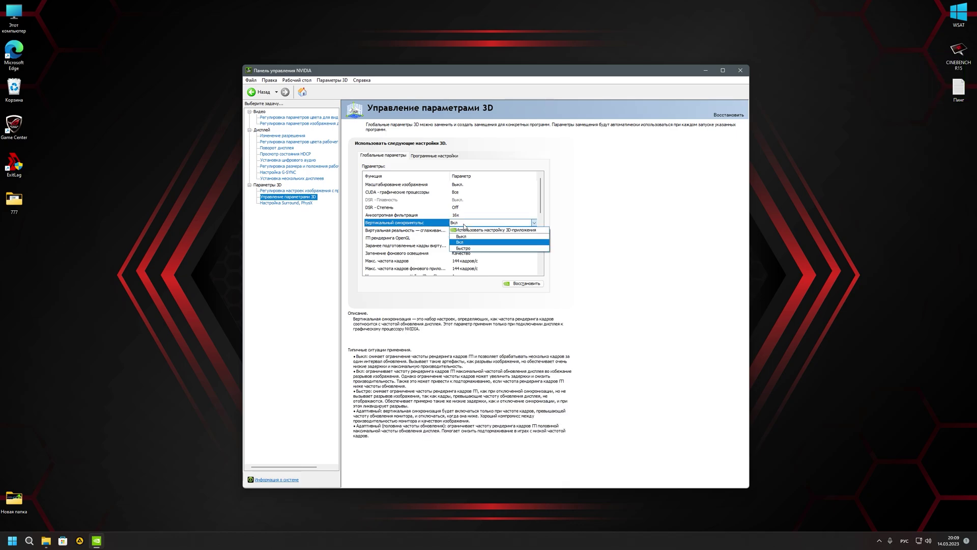
pyautogui.click(427, 224)
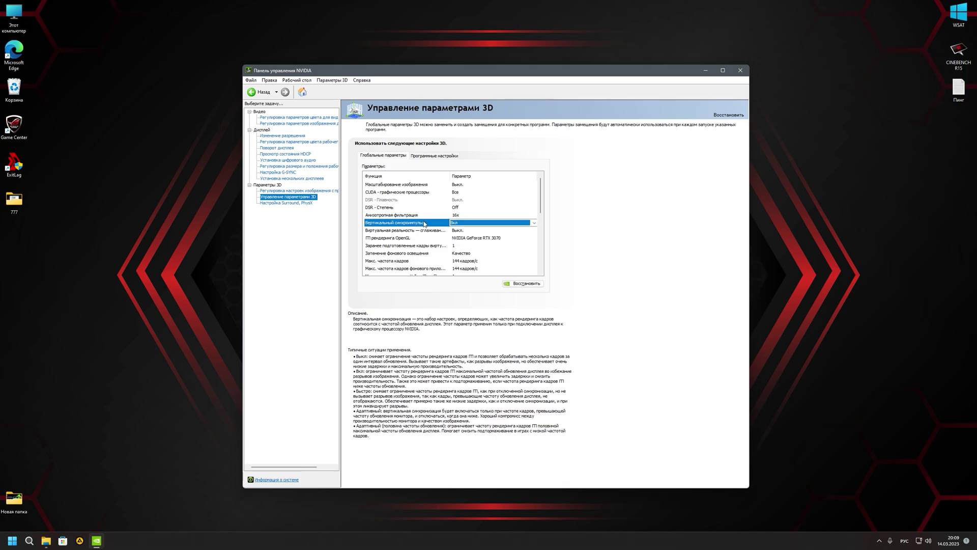
pyautogui.click(458, 224)
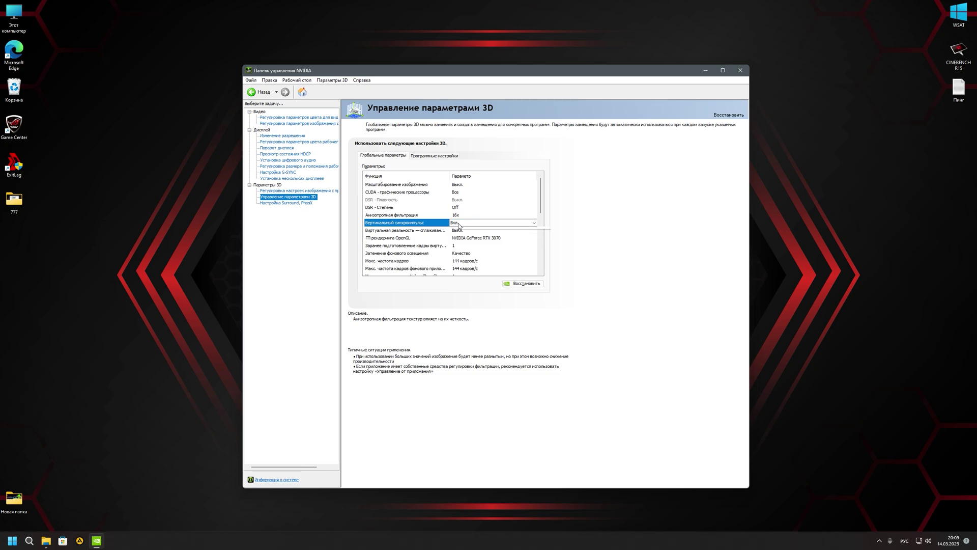
pyautogui.click(459, 224)
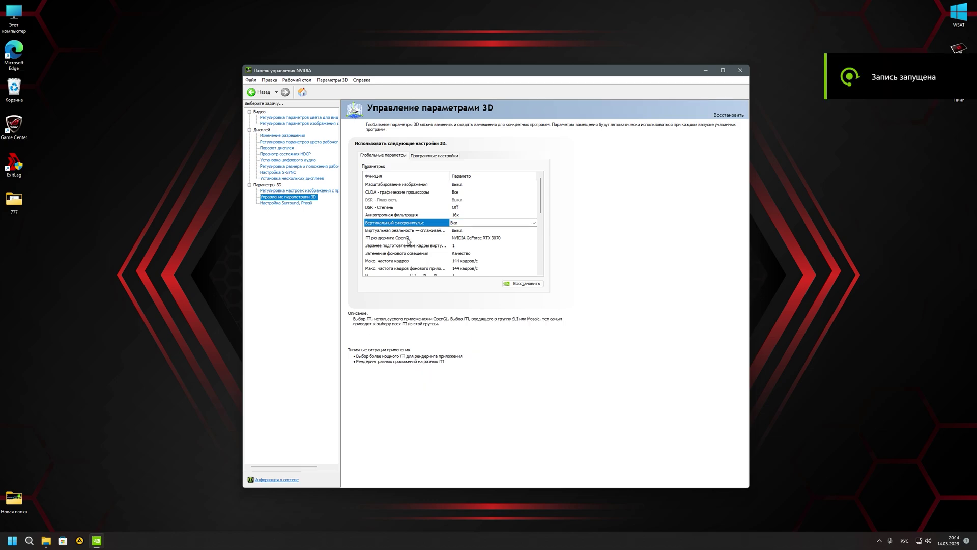
# Step: Check which graphics processors can be chosen for OpenGL rendering in the global 3D settings
pyautogui.click(407, 239)
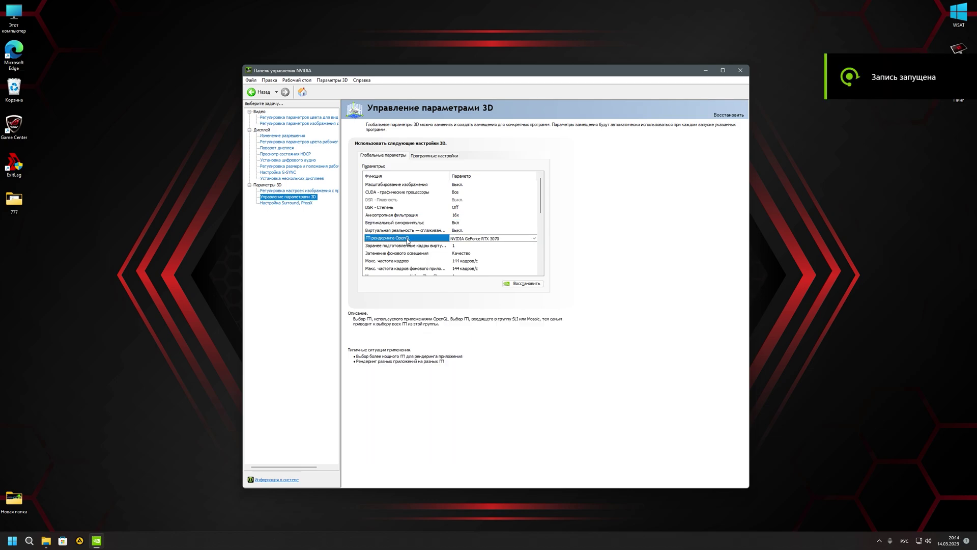
pyautogui.click(459, 240)
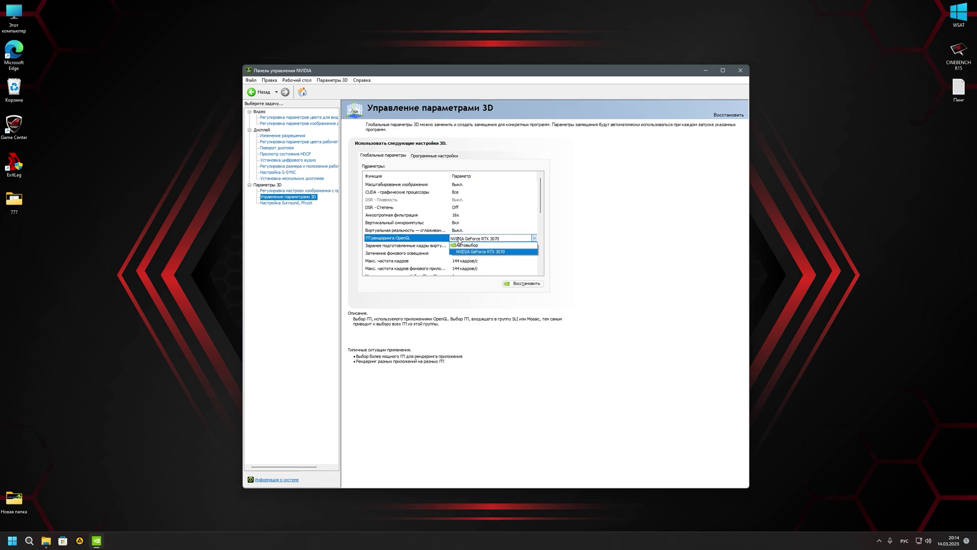
pyautogui.click(459, 240)
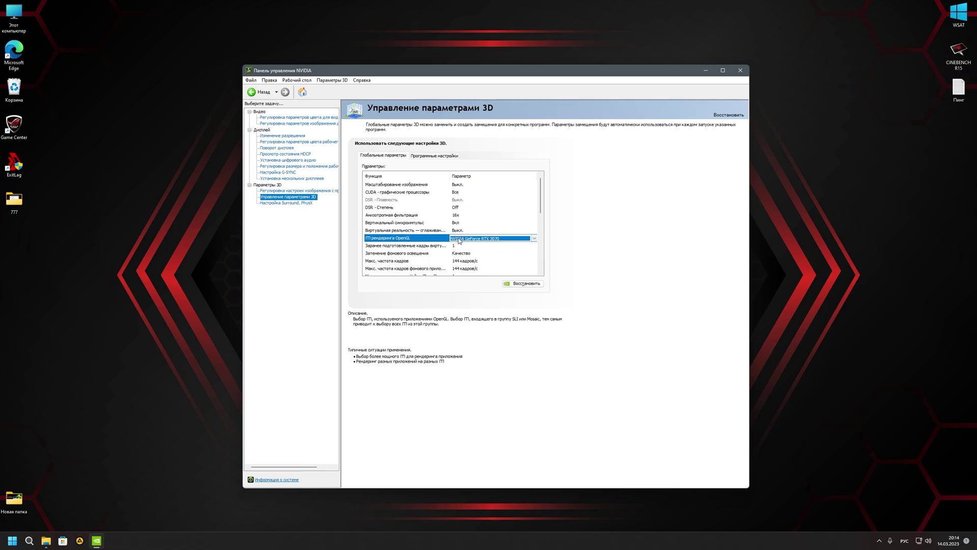
# Step: Review the available values for virtual reality pre-rendered frames in the global 3D settings
pyautogui.click(428, 247)
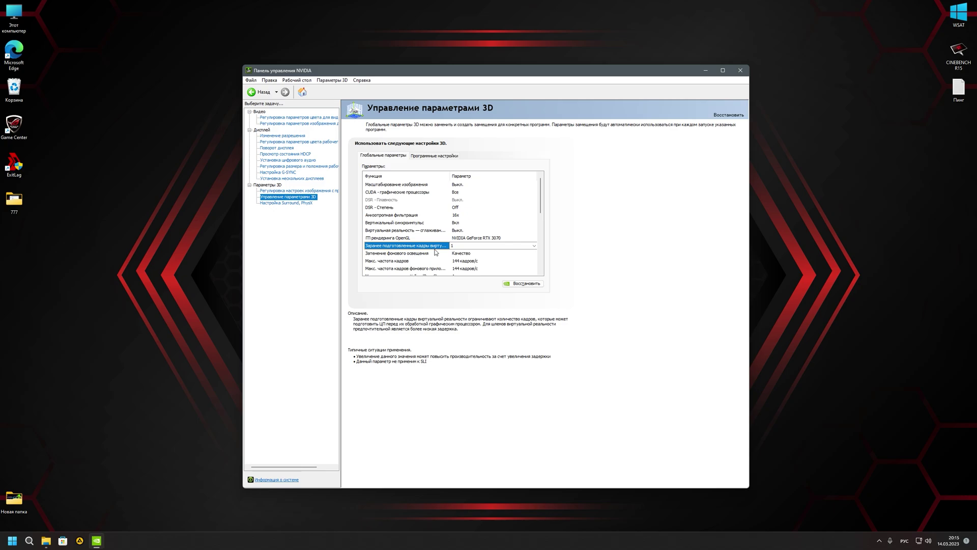
pyautogui.click(459, 245)
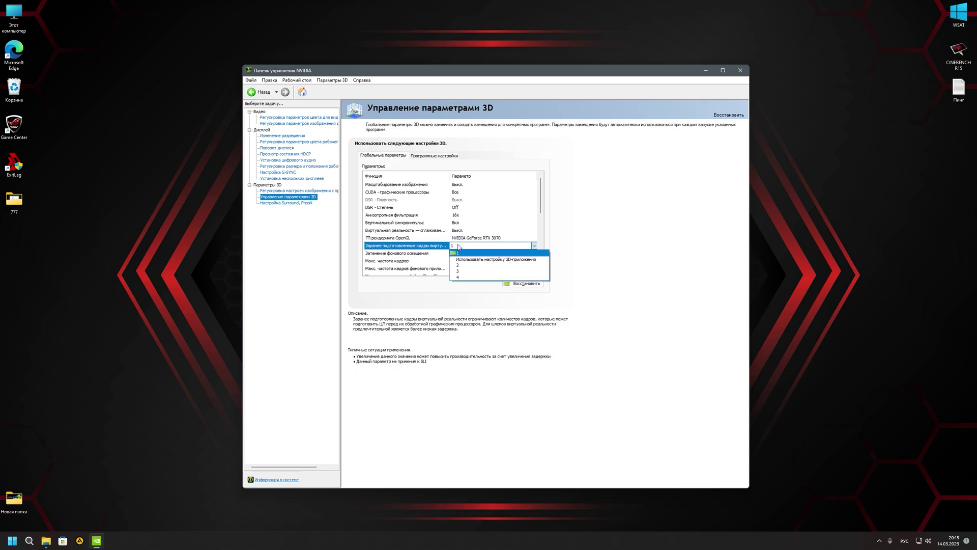
pyautogui.click(459, 247)
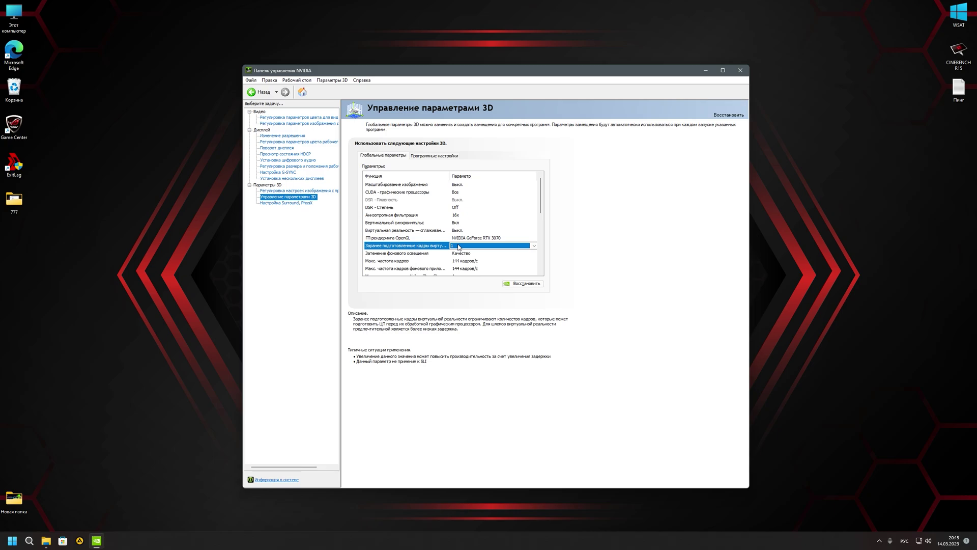
pyautogui.click(459, 247)
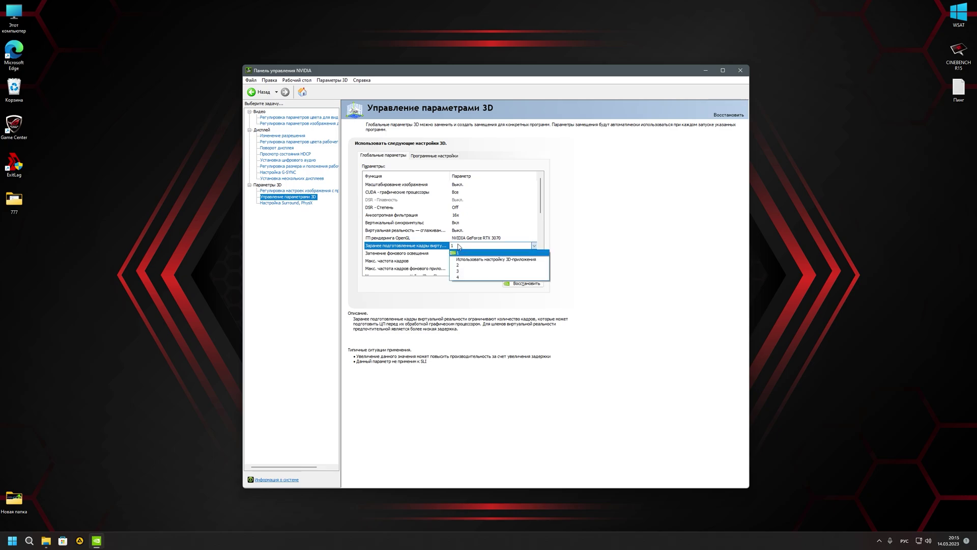
pyautogui.click(459, 246)
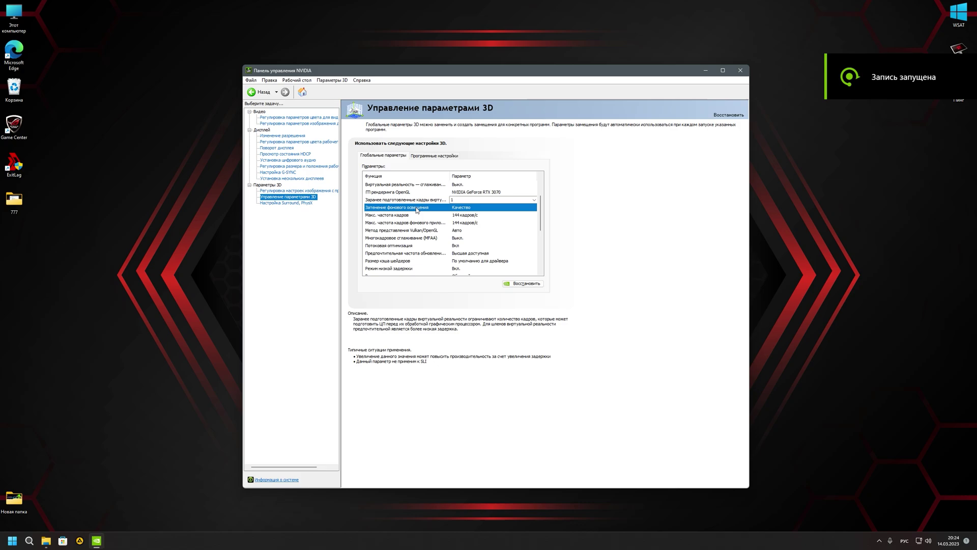
# Step: Look over the ambient occlusion options and their description in the global 3D settings
pyautogui.click(430, 207)
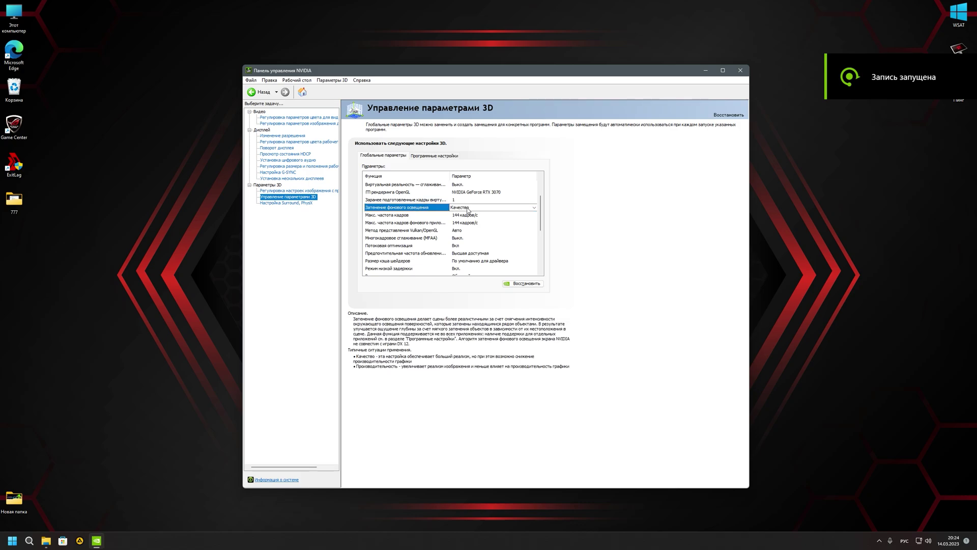
pyautogui.click(468, 209)
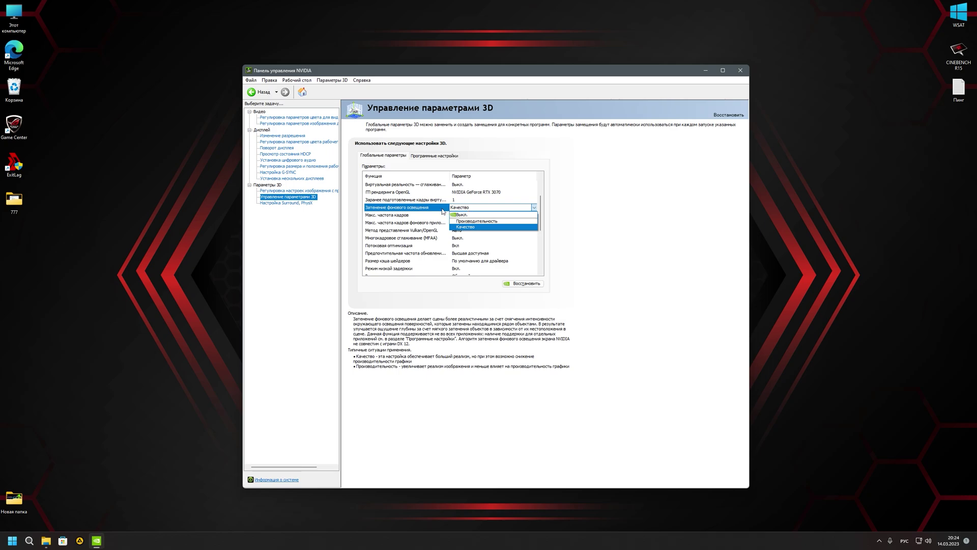
pyautogui.click(441, 209)
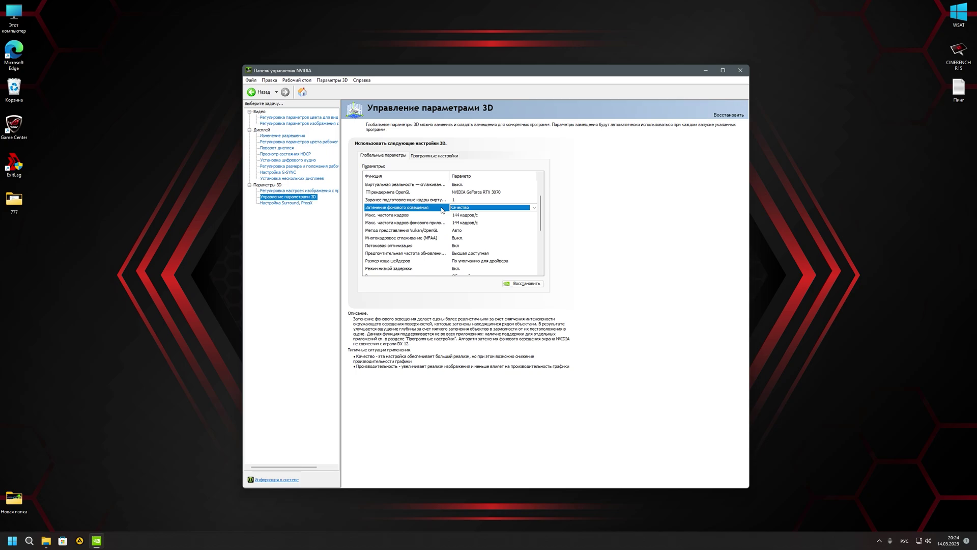
# Step: View the maximum frame rate entry and the description of the background application maximum frame rate
pyautogui.click(415, 218)
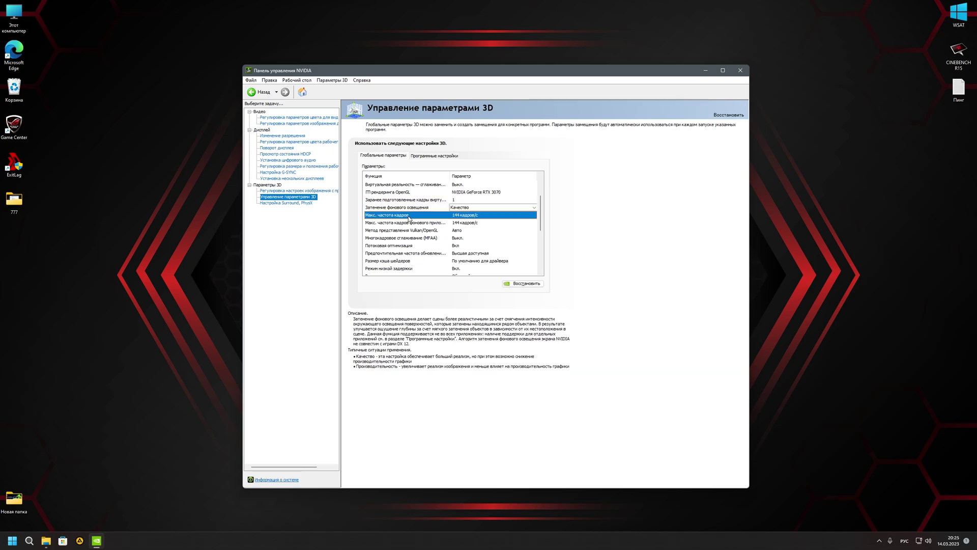
pyautogui.click(425, 223)
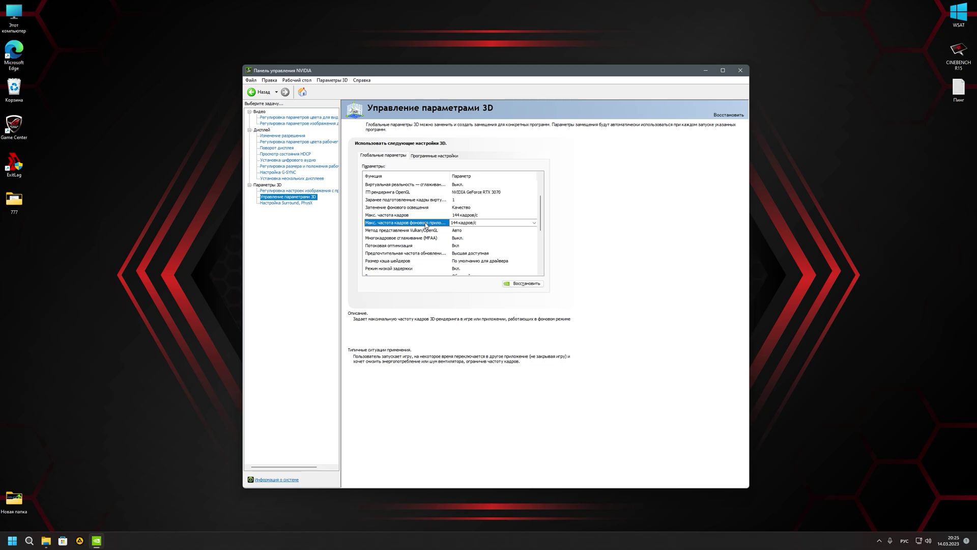
# Step: Check the background application maximum frame rate and the available values for multi-frame antialiasing (MFAA) in the global 3D settings
pyautogui.click(464, 223)
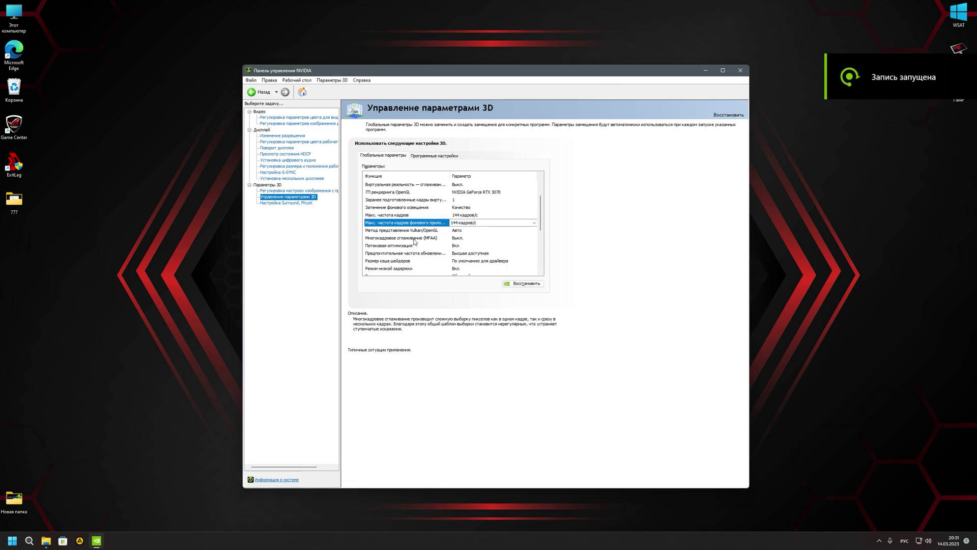
pyautogui.click(414, 239)
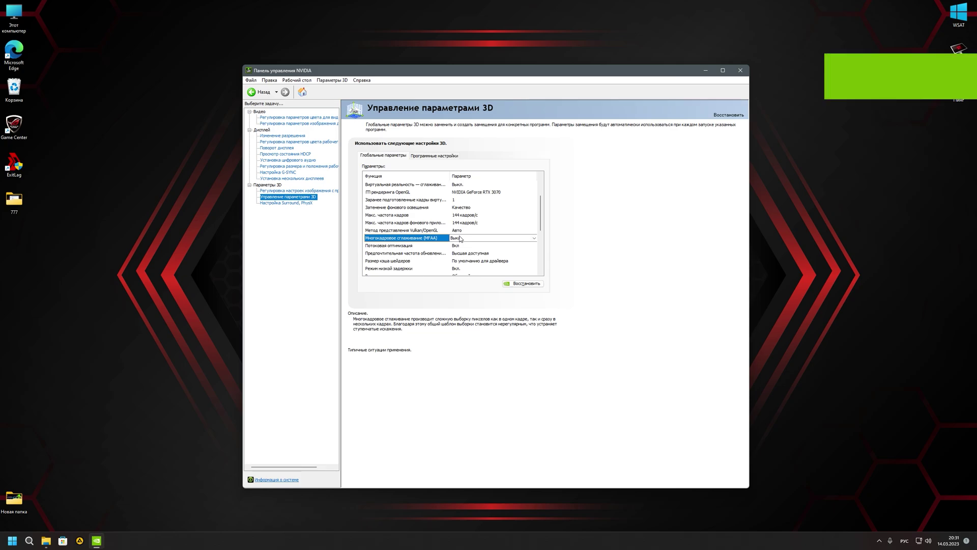
pyautogui.click(460, 239)
pyautogui.click(460, 239)
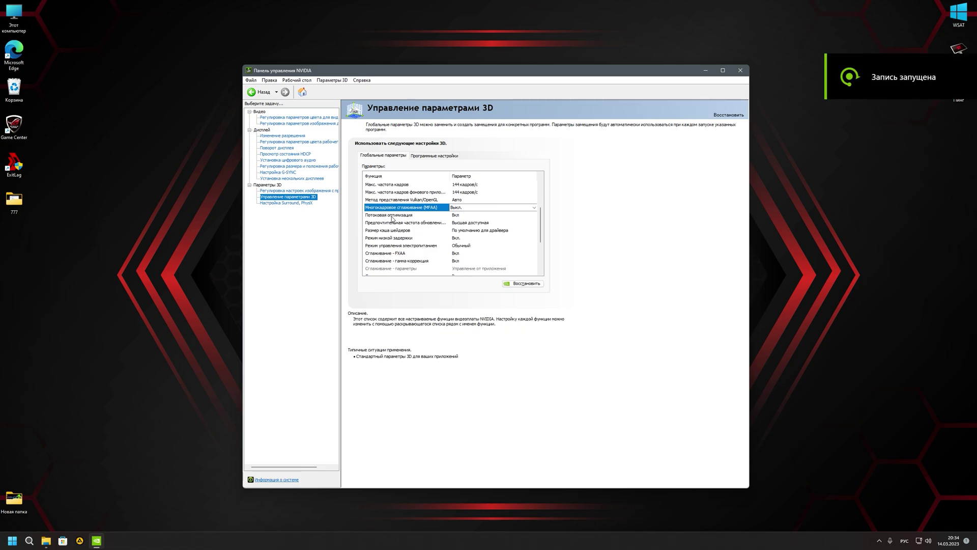
# Step: Review the threaded optimization values and the preferred refresh rate entry in the global 3D settings
pyautogui.click(392, 216)
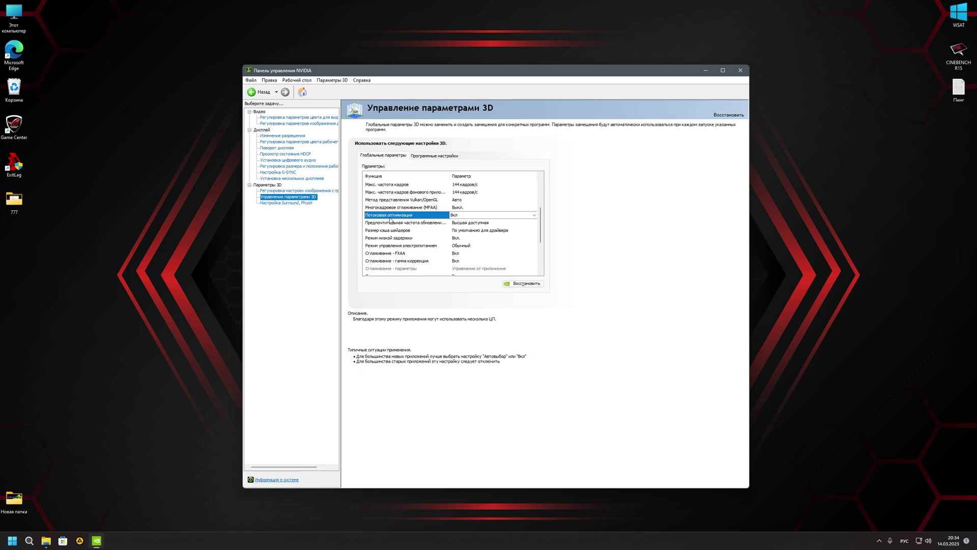
pyautogui.click(459, 217)
pyautogui.click(459, 217)
pyautogui.click(459, 218)
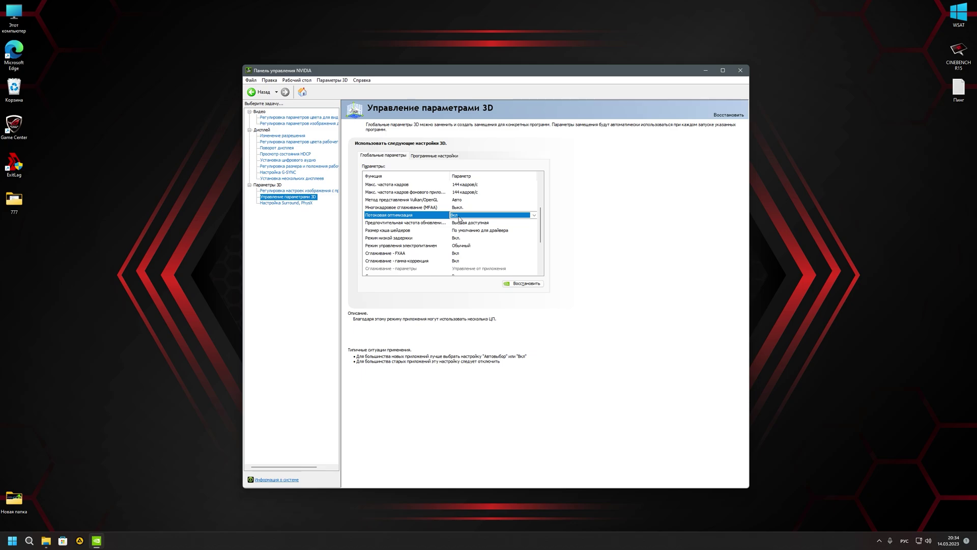
pyautogui.click(452, 223)
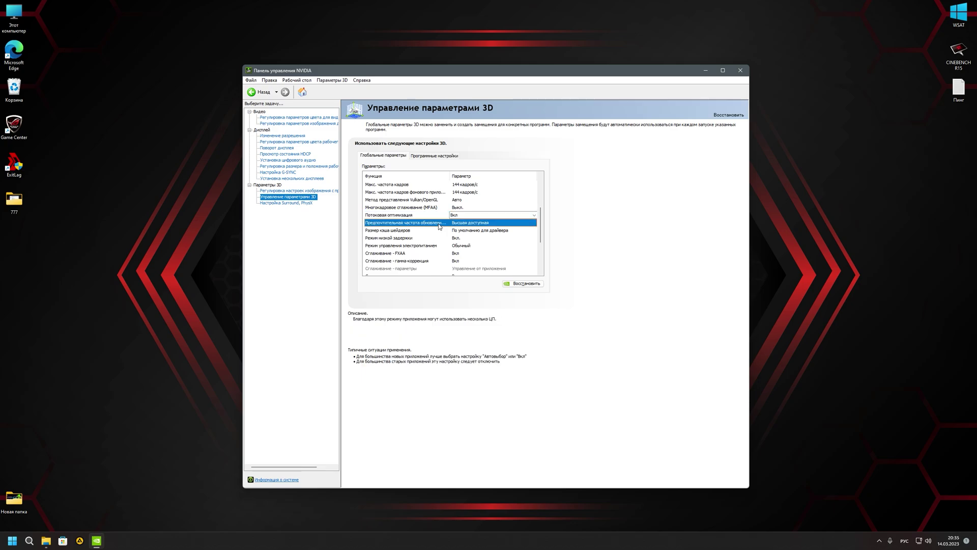
pyautogui.click(470, 223)
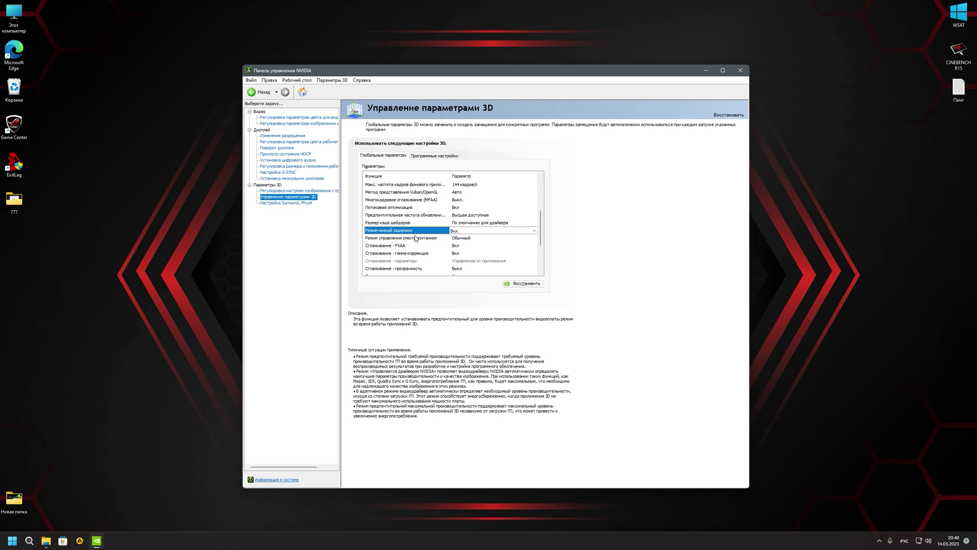
# Step: Set the power management mode to prefer maximum performance in the global 3D settings
pyautogui.click(416, 238)
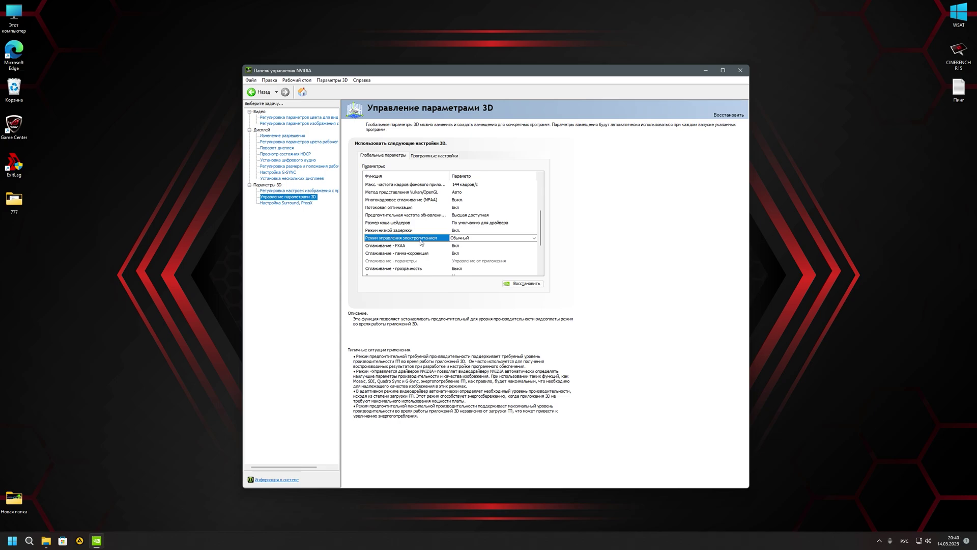
pyautogui.click(461, 239)
pyautogui.click(462, 252)
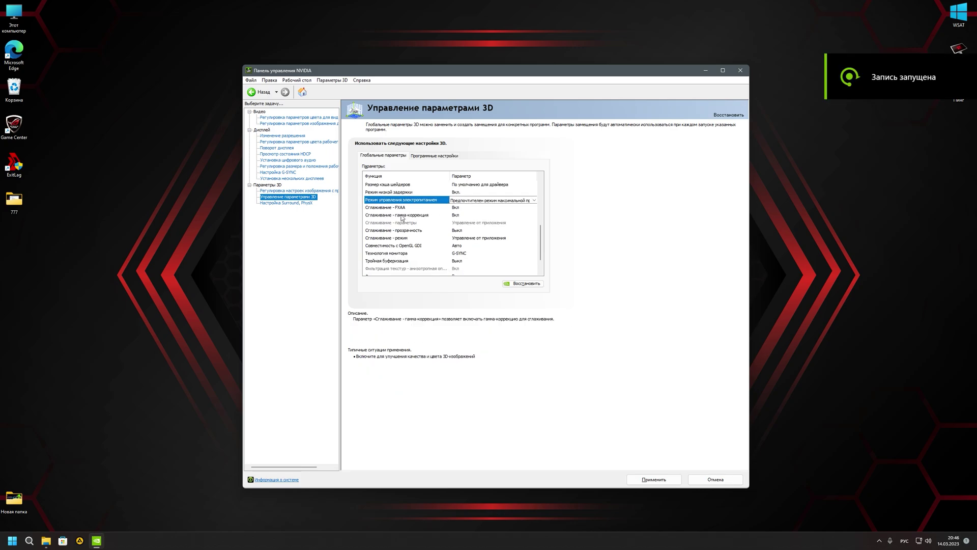
# Step: Look over the antialiasing entries for FXAA, gamma correction and mode, along with the monitor technology entry
pyautogui.click(398, 209)
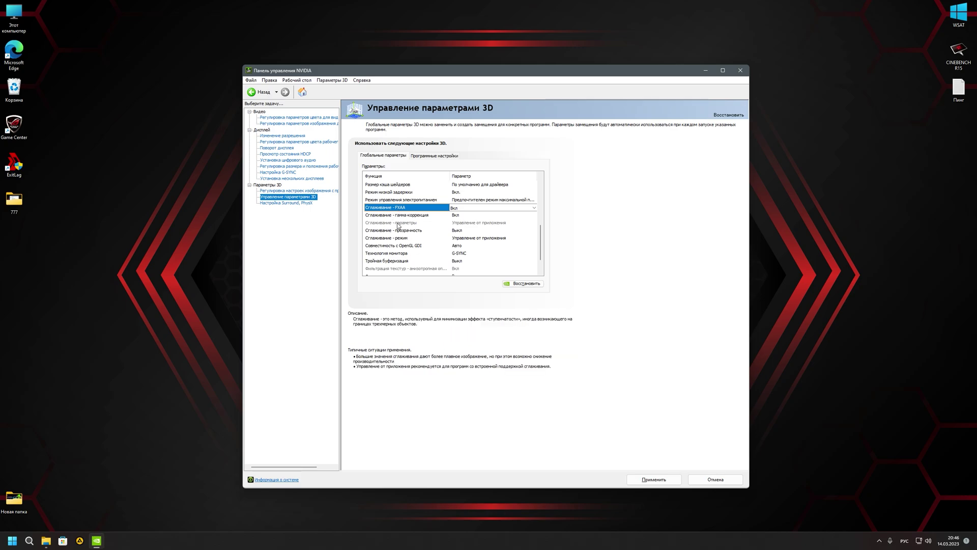
pyautogui.click(409, 216)
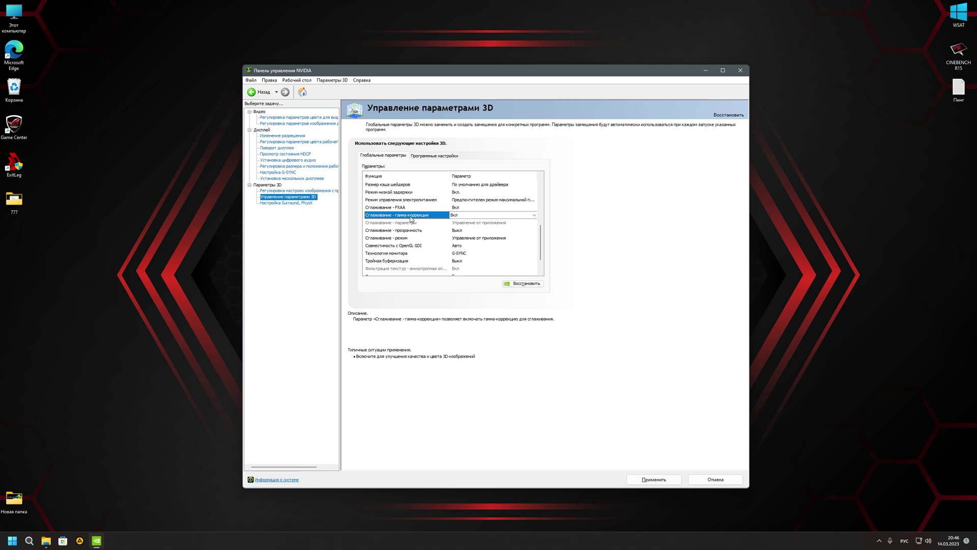
pyautogui.click(414, 239)
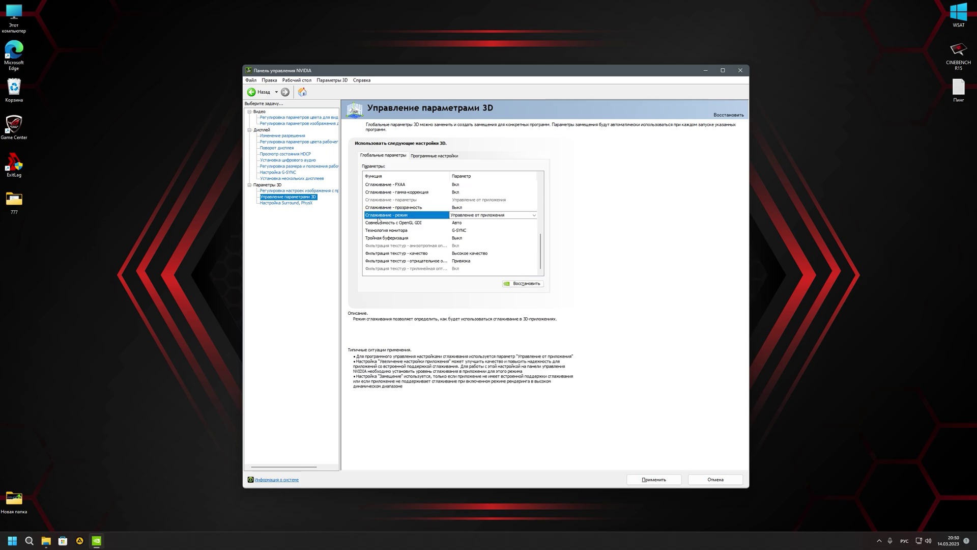
pyautogui.click(385, 232)
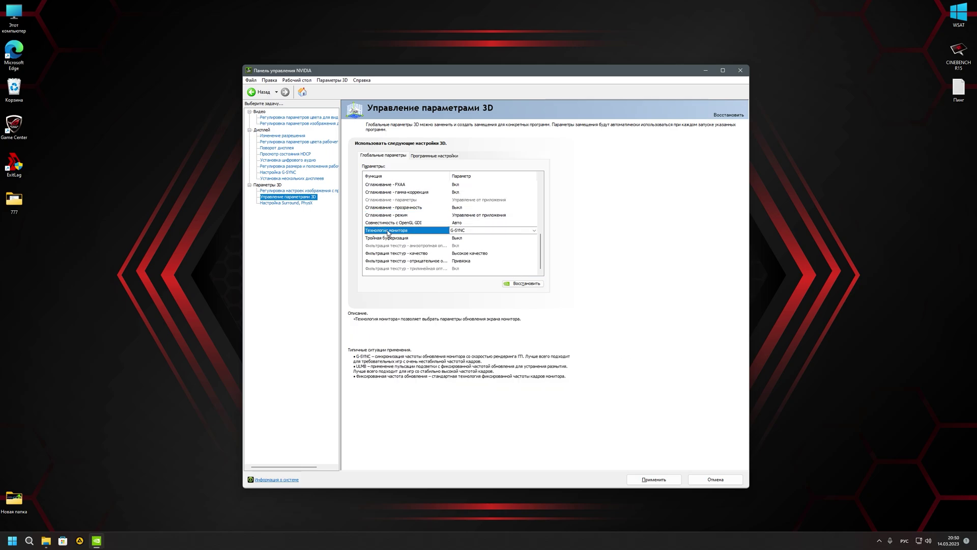
# Step: Choose High quality (Высокое качество) for the texture filtering quality in the global 3D settings
pyautogui.click(408, 254)
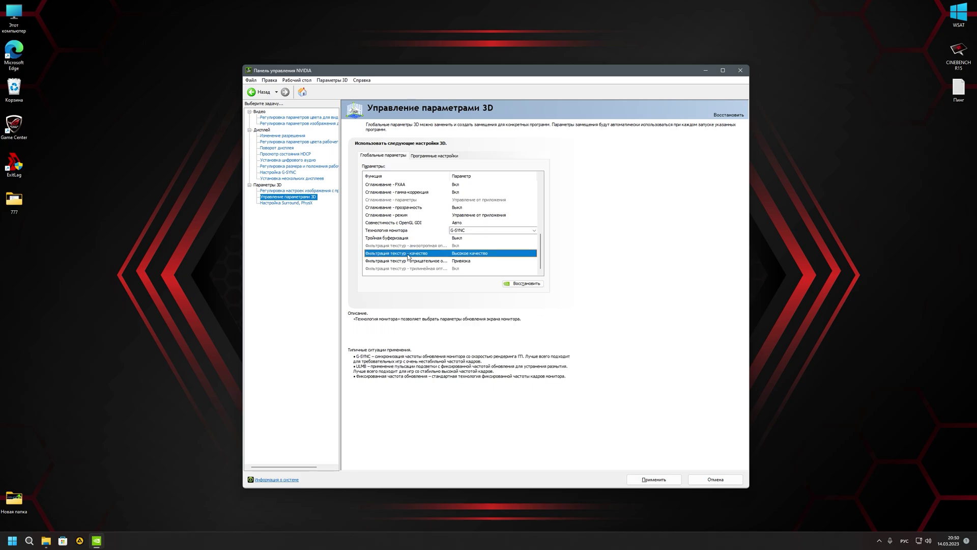
pyautogui.click(459, 254)
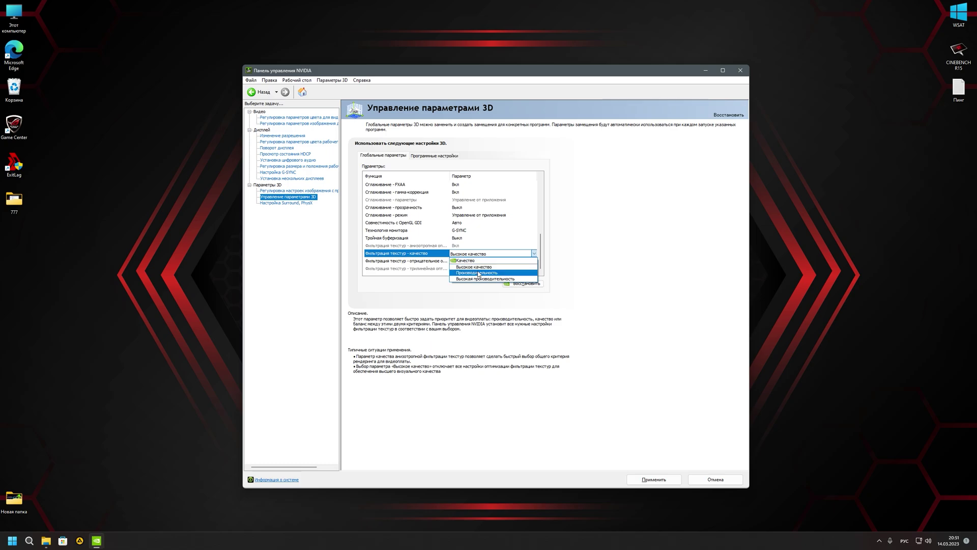
pyautogui.click(477, 267)
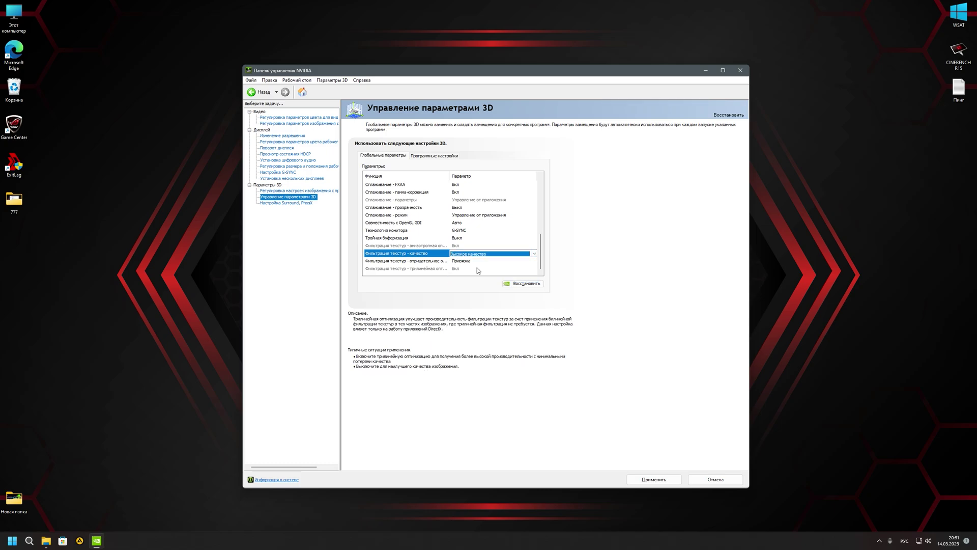
# Step: Review the available values and the description of the texture filtering negative LOD bias
pyautogui.click(441, 261)
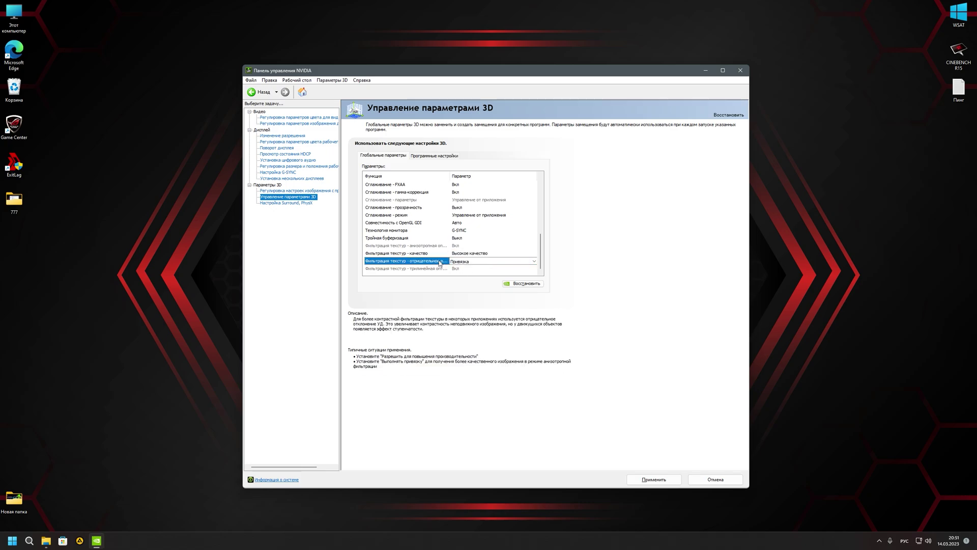
pyautogui.click(464, 261)
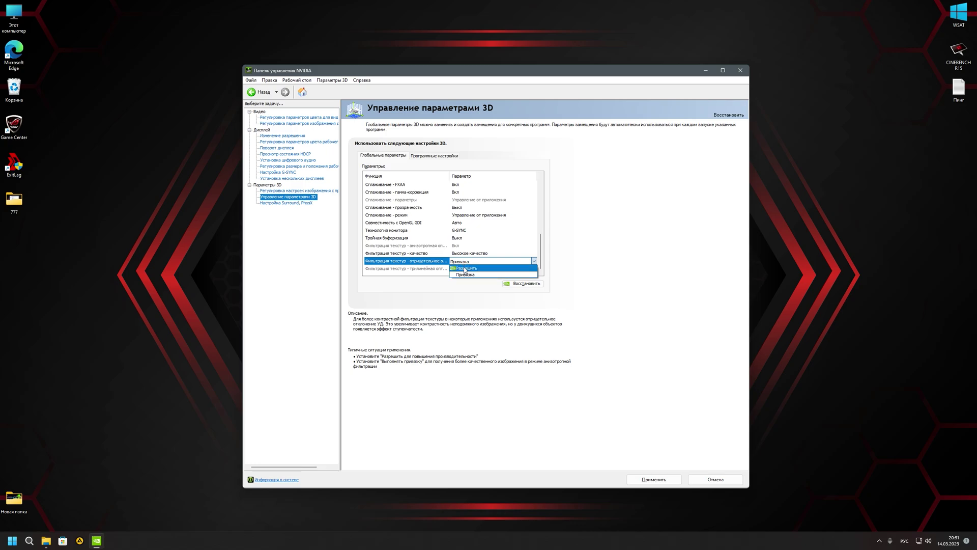
pyautogui.click(451, 263)
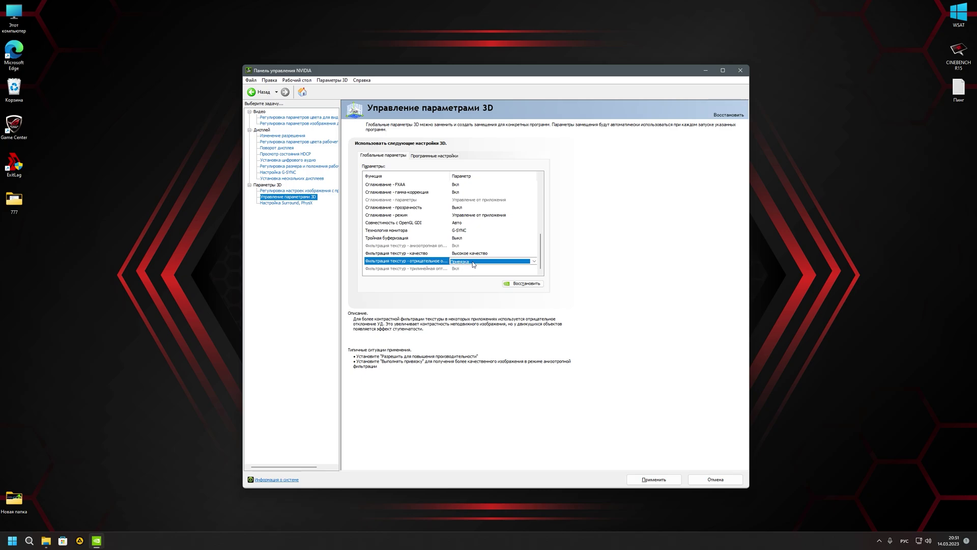
pyautogui.click(576, 272)
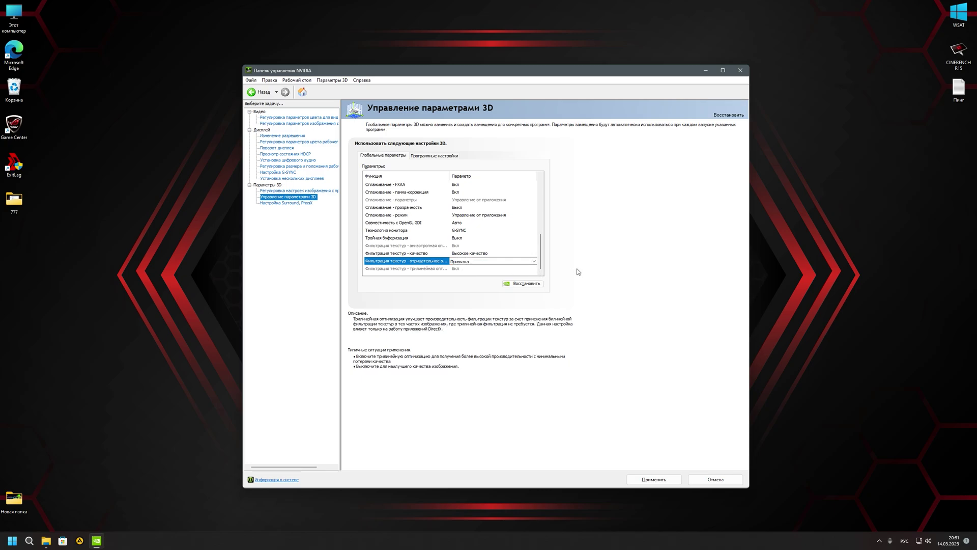